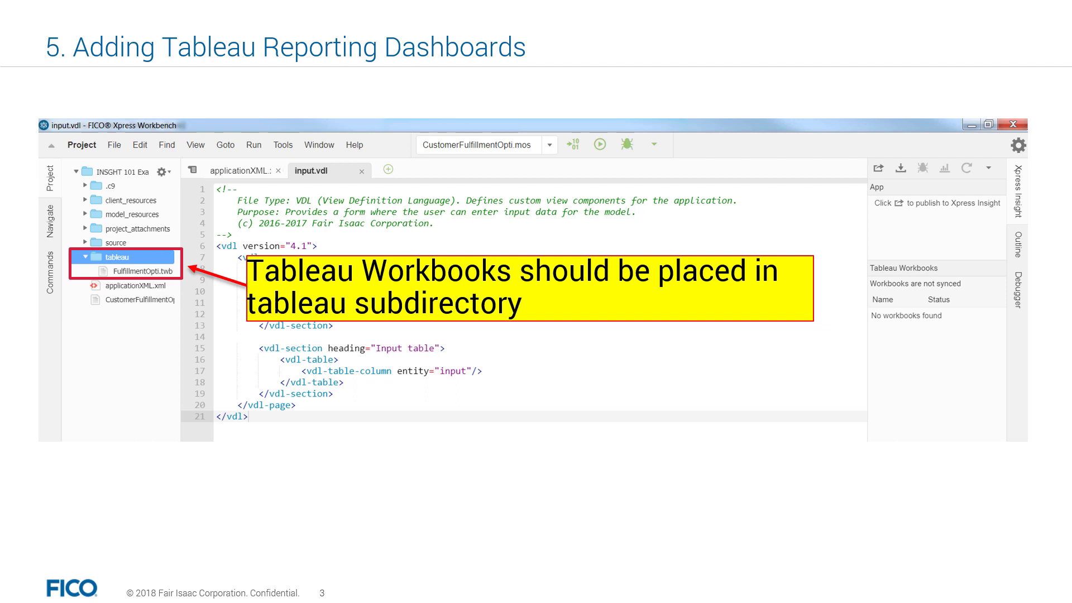
Step: Advance the slideshow to slide 4, 'Tableau Connection Steps'
click(693, 401)
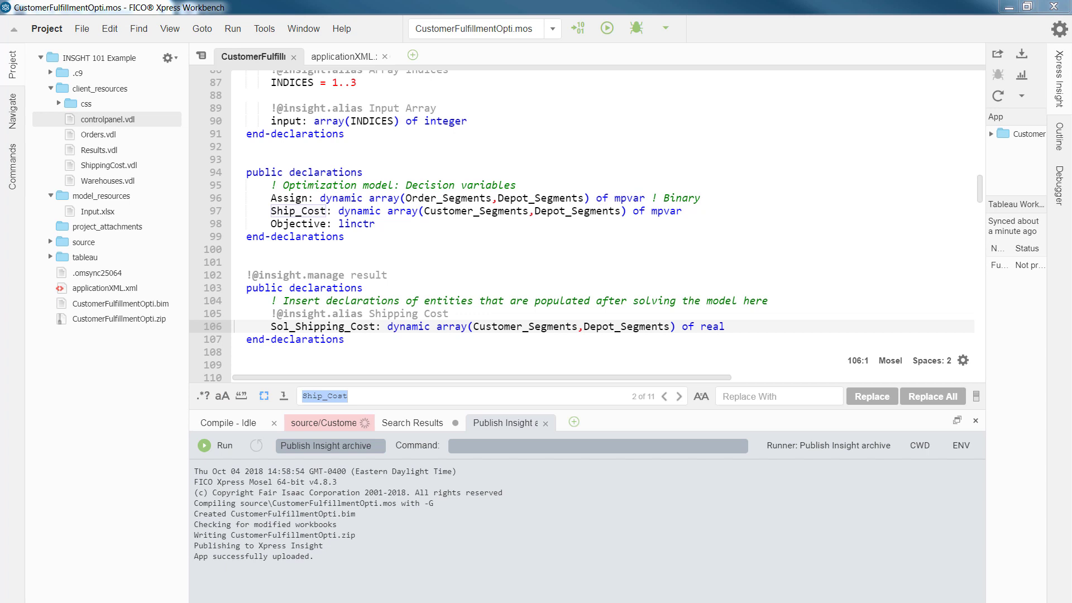
Step: Highlight the Sol_Shipping_Cost declaration on line 106, then switch to applicationXML.xml
double_click(322, 326)
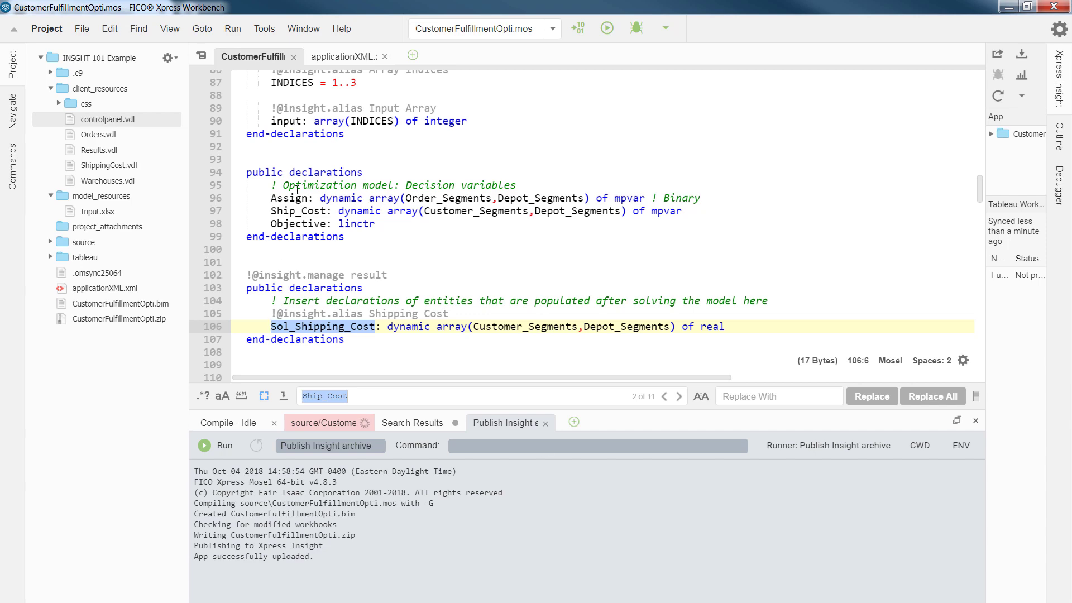
click(342, 56)
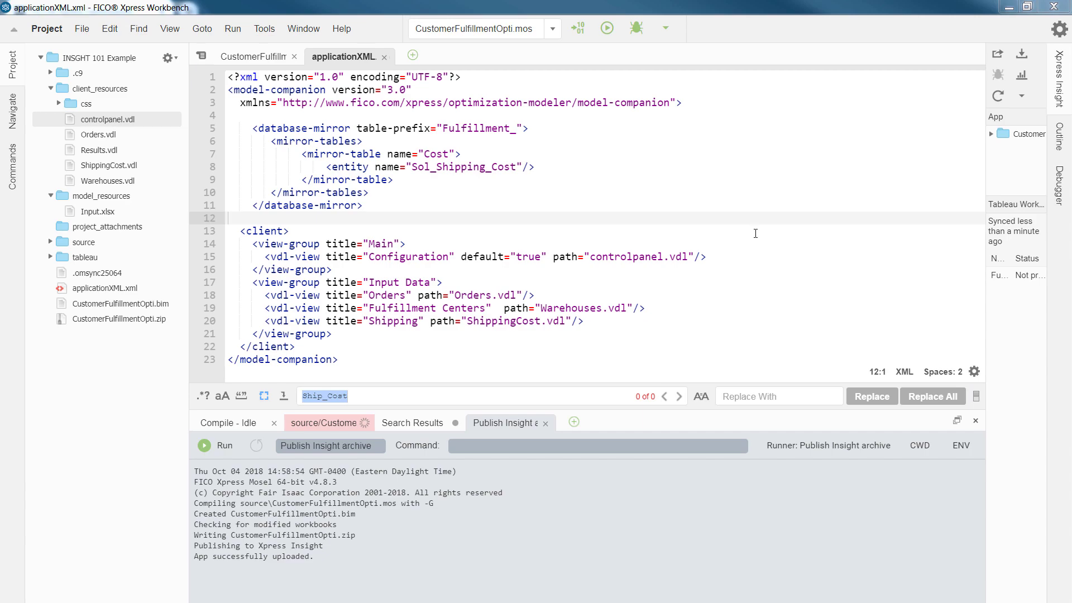
Step: Publish the app to Xpress Insight, open it there, and choose Scenario 1
click(991, 55)
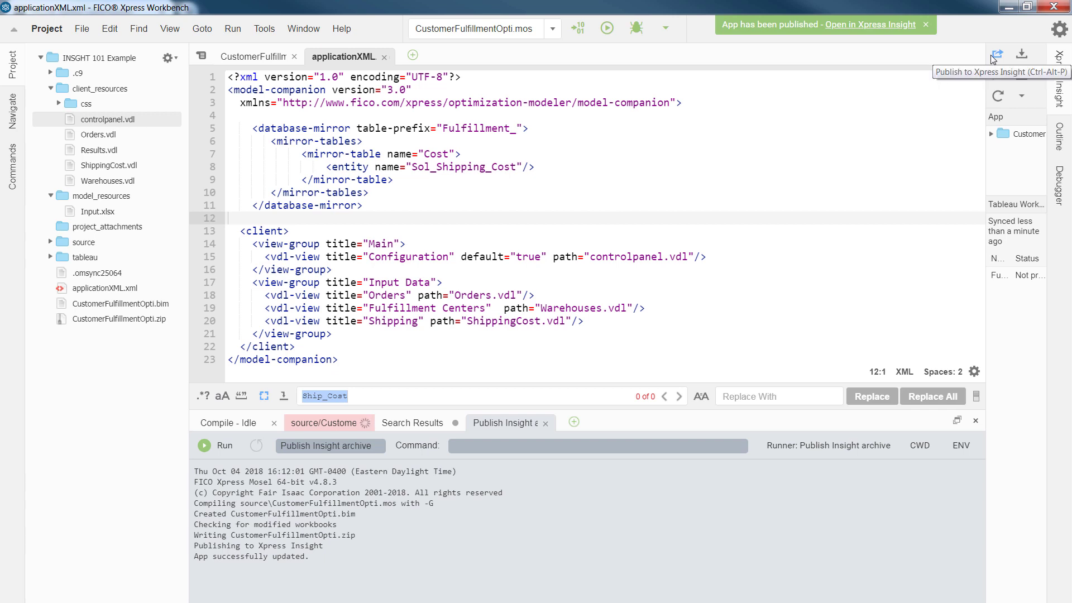
click(871, 24)
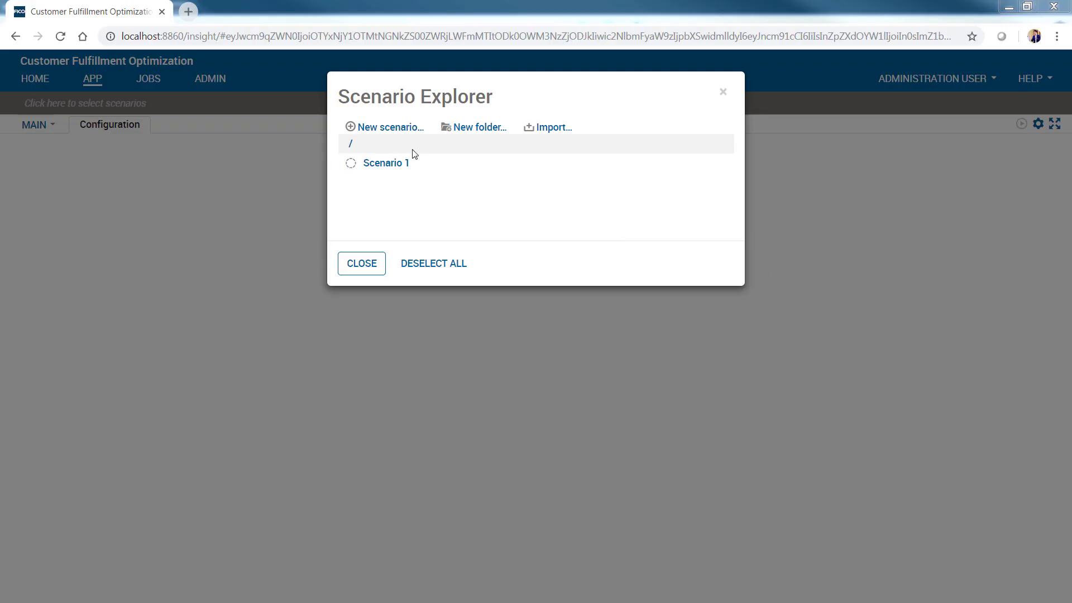
click(454, 166)
click(444, 190)
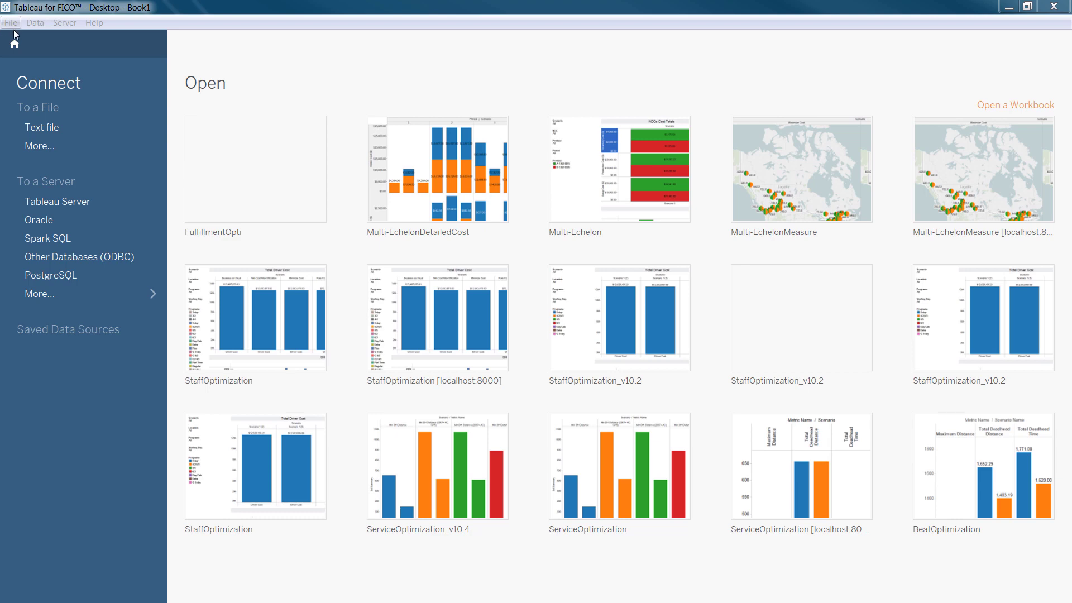
Step: Start a blank workbook and sign in to PostgreSQL database insightmirror on localhost with its password
click(11, 23)
key(Escape)
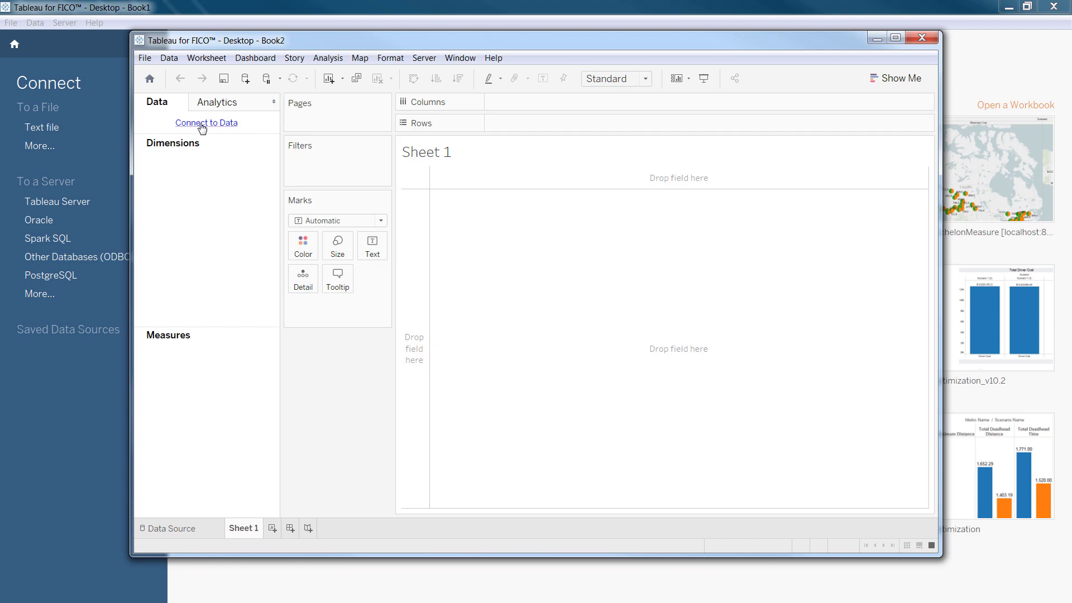
click(203, 126)
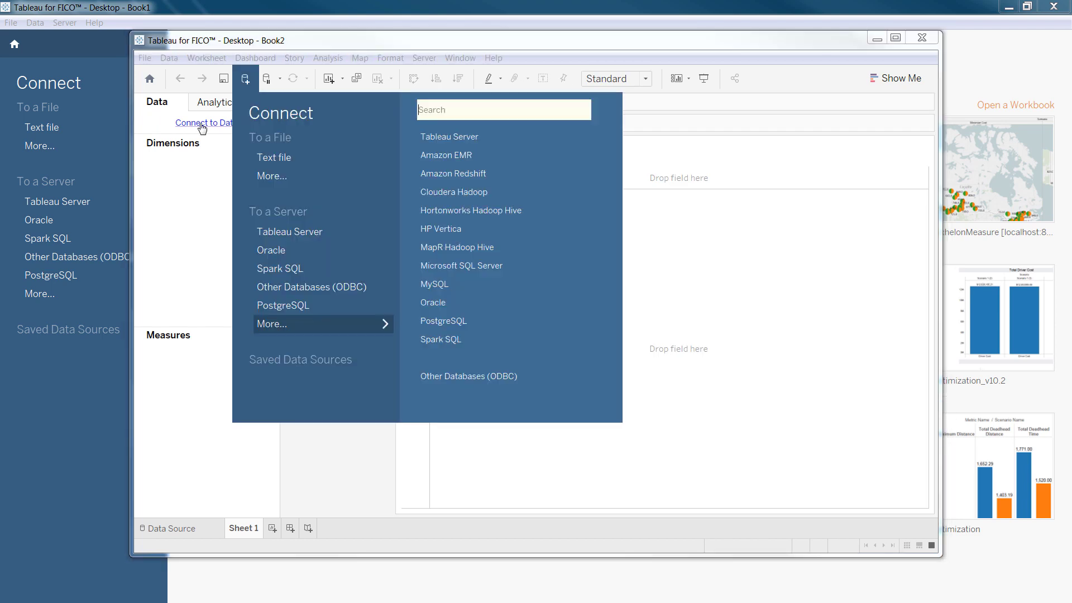
click(294, 307)
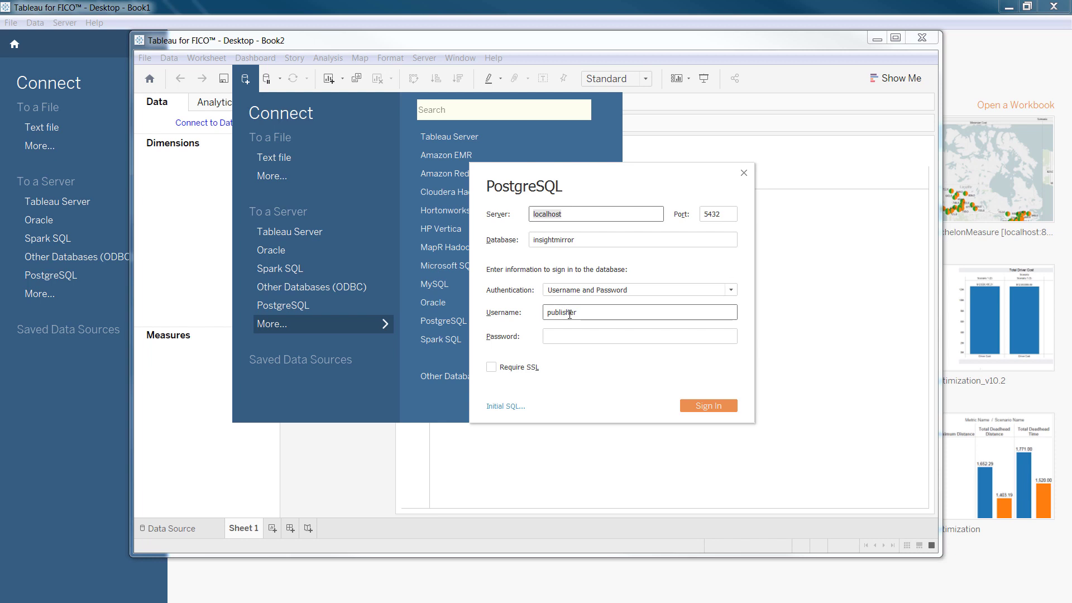
click(563, 336)
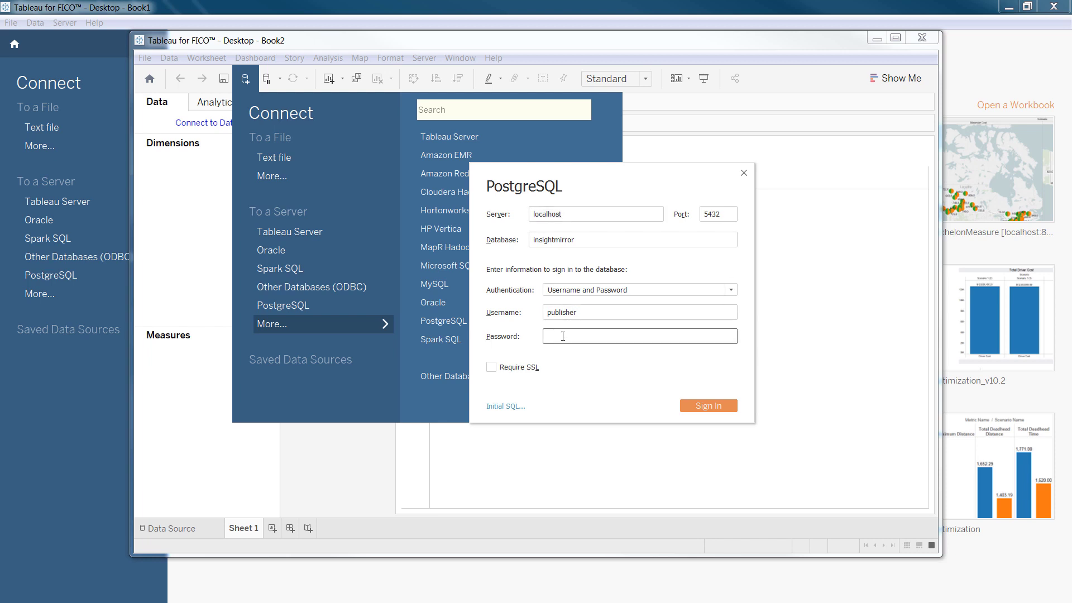
text(•••••)
click(706, 406)
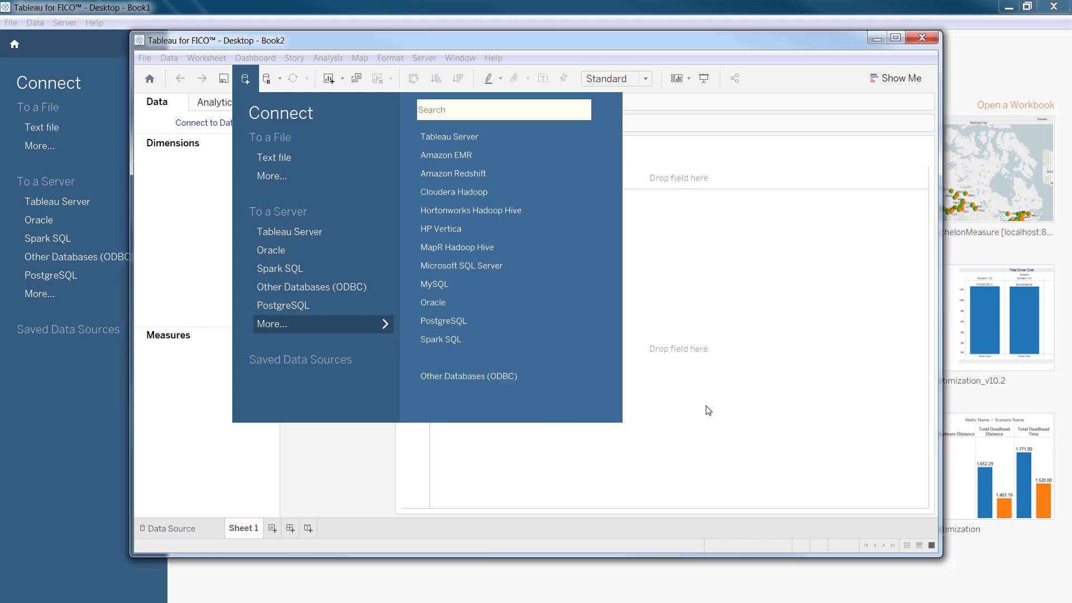
Step: Search for the Fulfillment_Cost table and add it to the data source
text(fuil)
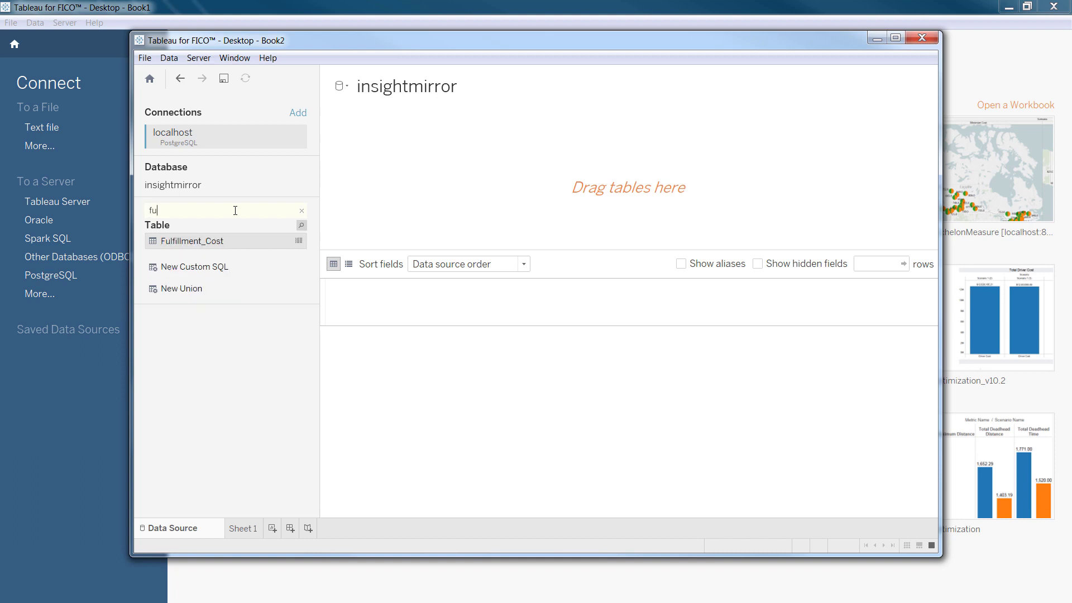
key(BackSpace)
key(BackSpace)
text(lfil)
key(Return)
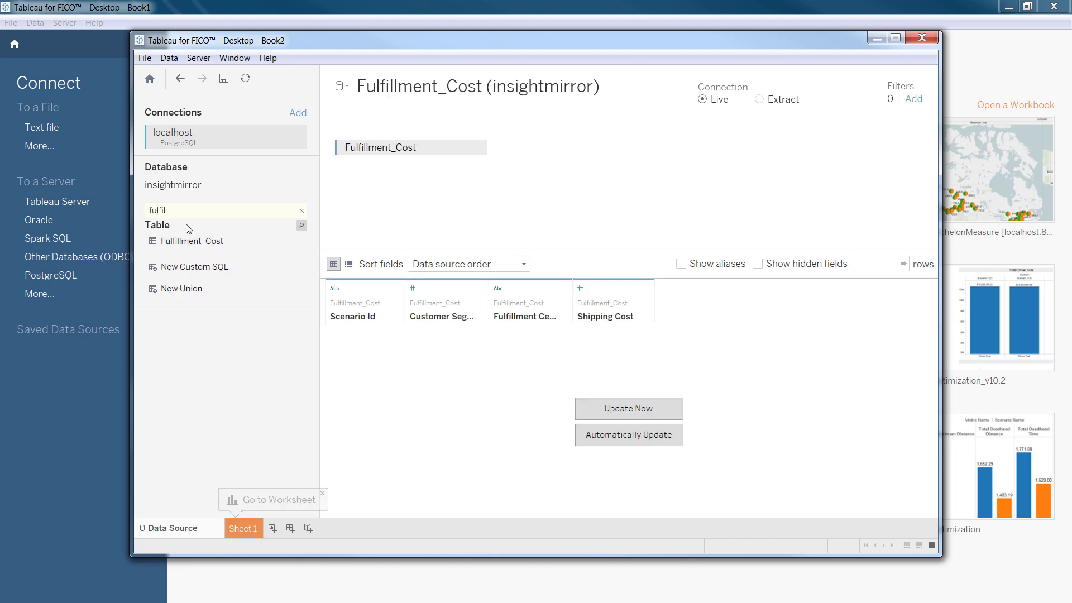
key(BackSpace)
key(BackSpace)
key(BackSpace)
key(BackSpace)
key(BackSpace)
key(BackSpace)
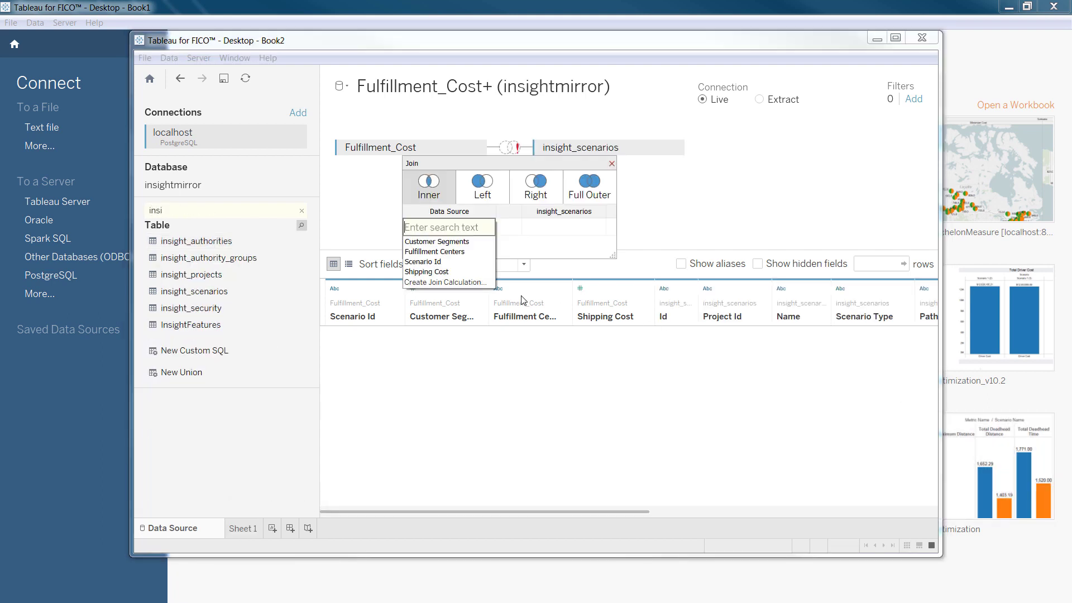
Step: Join Scenario Id to insight_scenarios Id, add insight_security, and load the 44-row preview
click(428, 185)
click(453, 230)
click(427, 258)
click(536, 254)
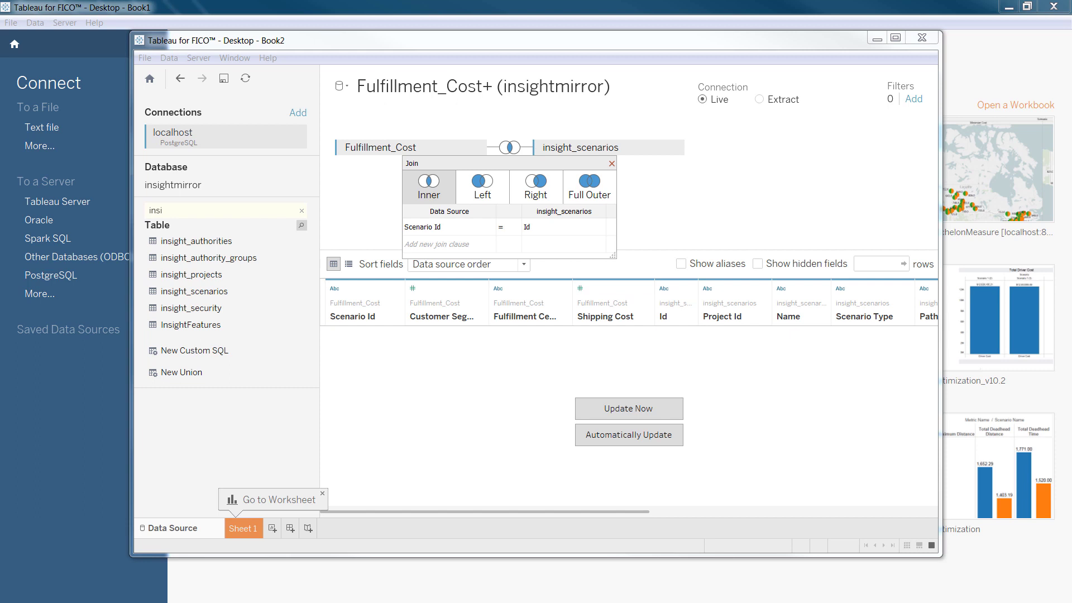
double_click(207, 309)
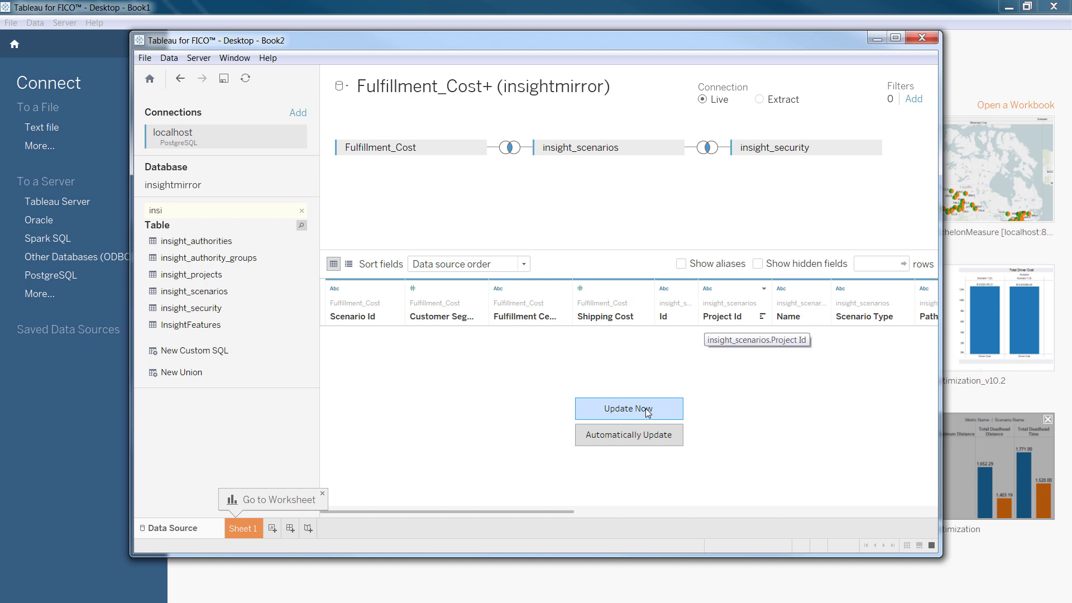
click(645, 408)
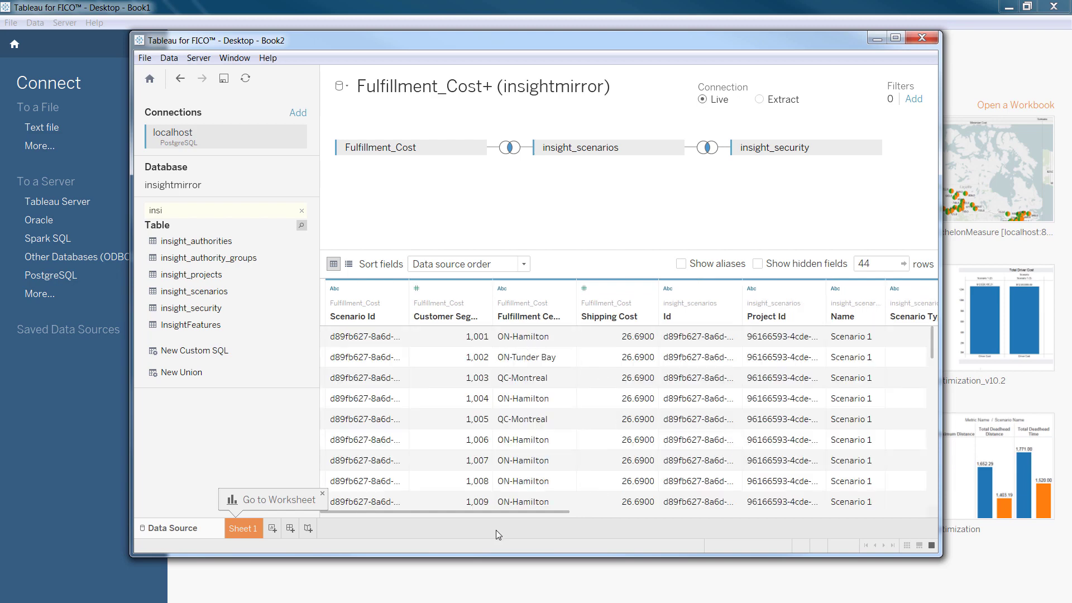
Step: On Sheet 1, chart Shipping Cost by Fulfillment Centers with bars colored per center
click(268, 502)
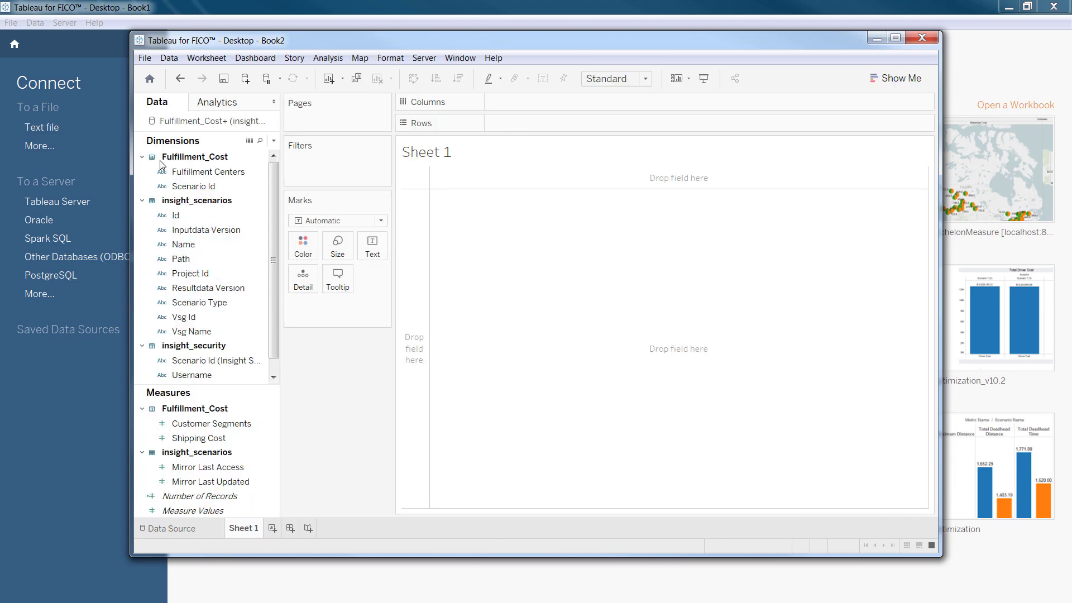
click(208, 175)
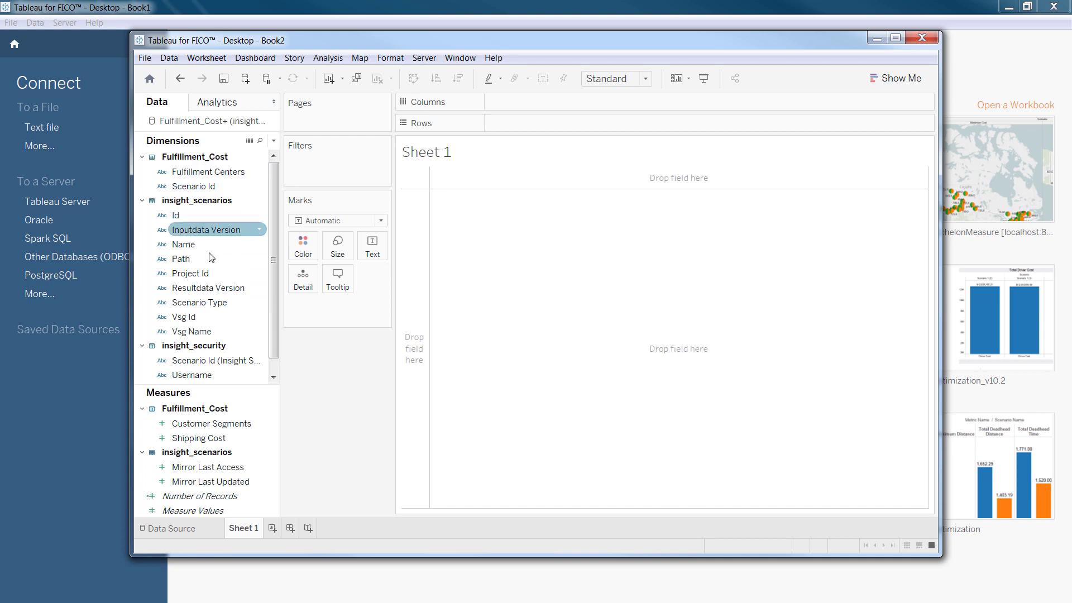
drag(218, 424, 544, 124)
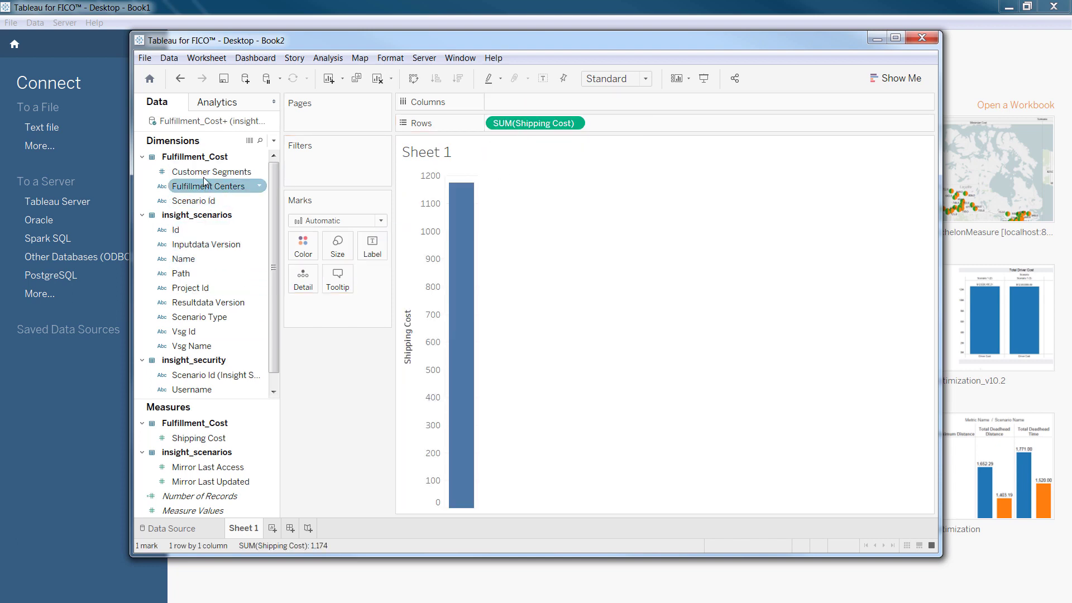
drag(206, 190, 530, 102)
Step: Rename the Name field to Scenario and place it on the Columns shelf
click(188, 259)
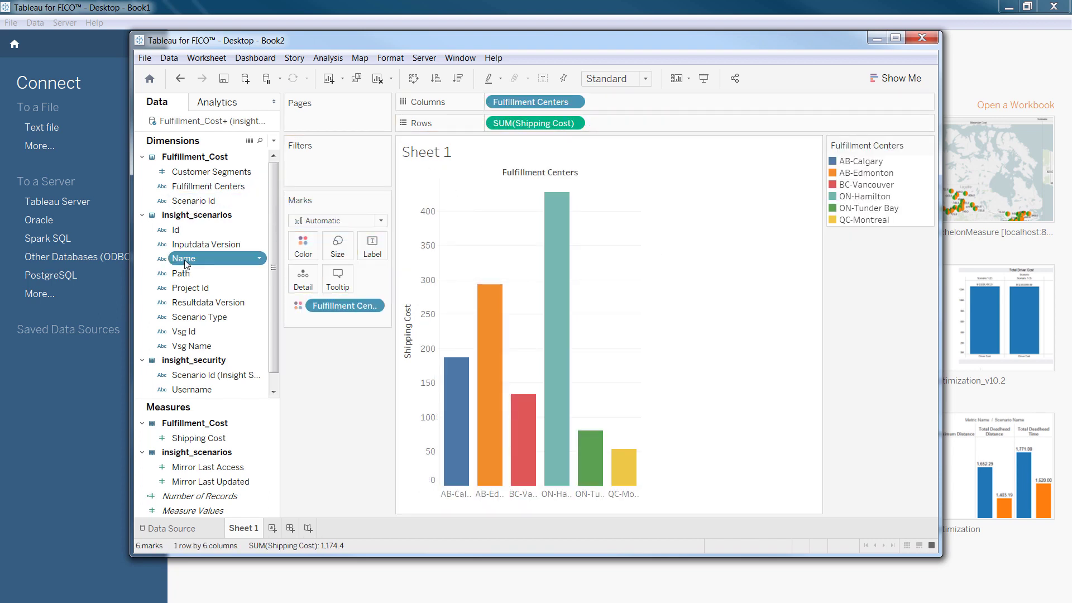
key(F2)
key(BackSpace)
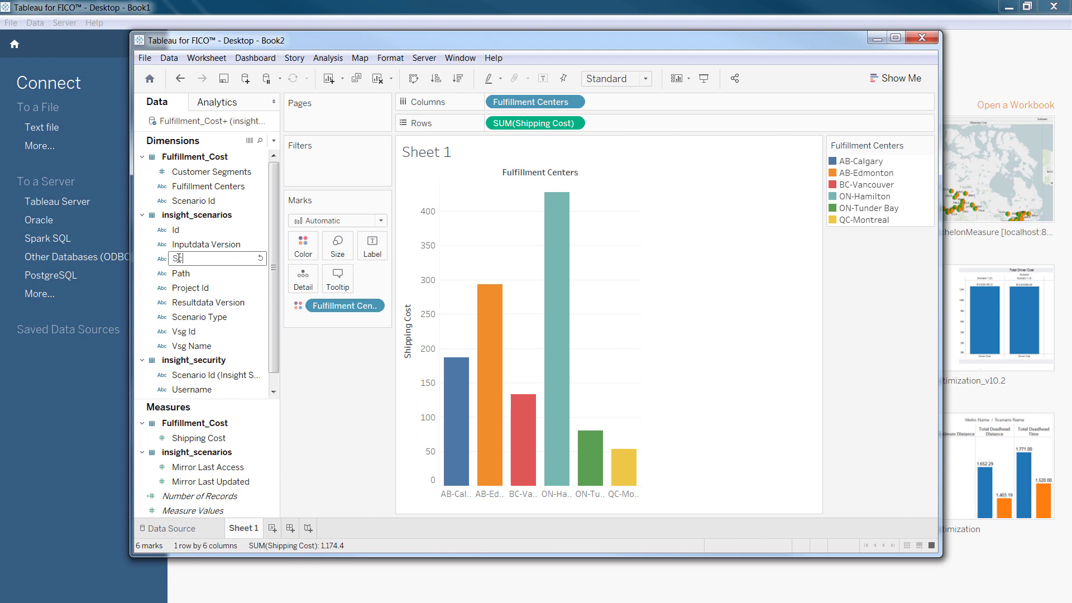
key(Return)
drag(189, 302, 491, 105)
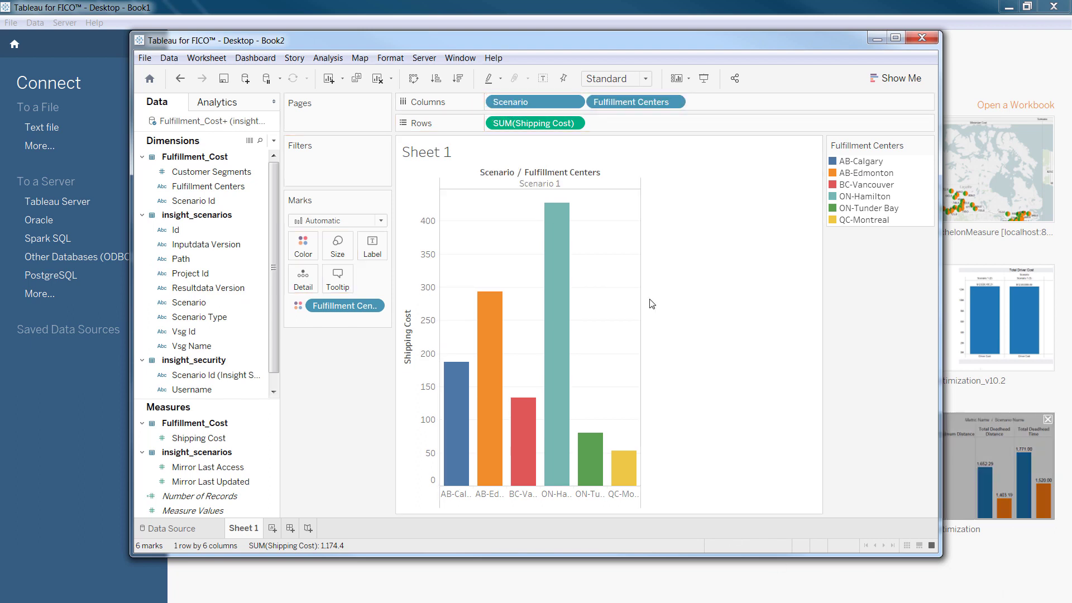
Step: Show shipping cost labels on bars and add a Customer Segments multi-value dropdown filter
click(543, 78)
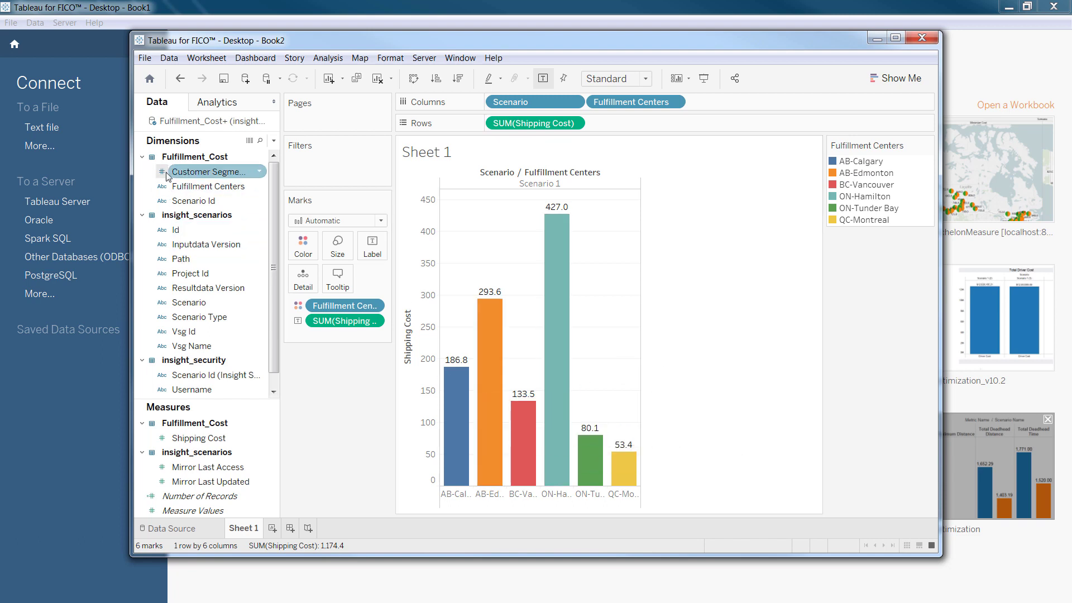
drag(163, 172, 313, 191)
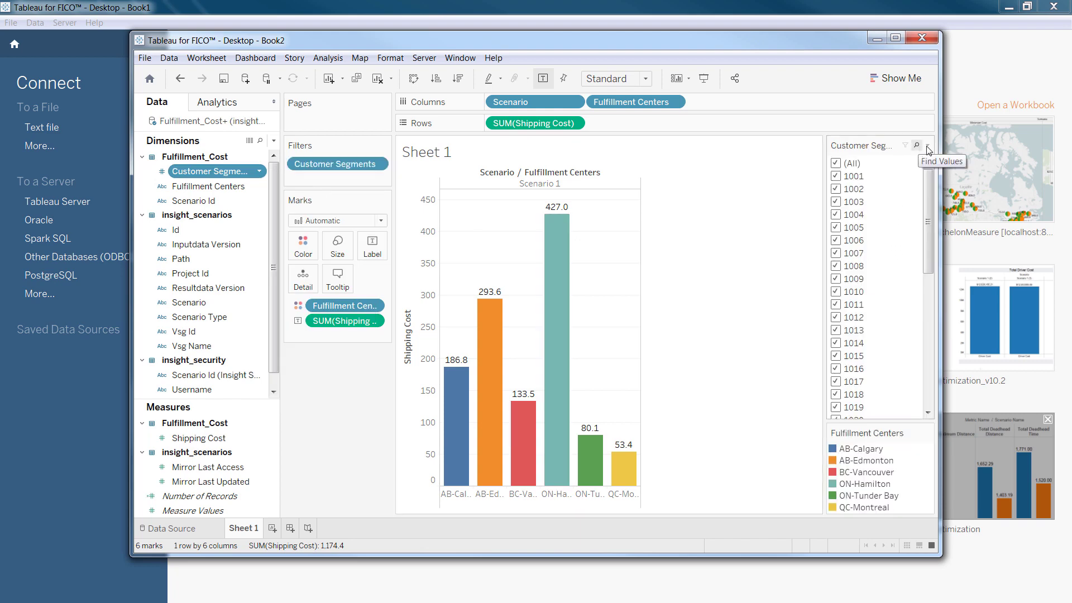
click(928, 145)
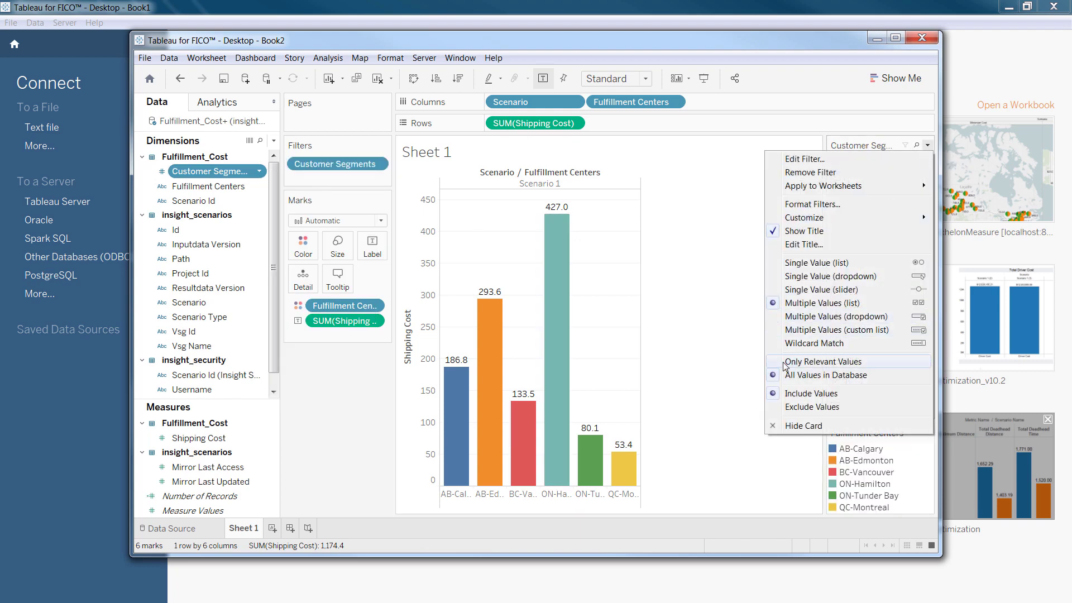
click(785, 363)
click(927, 145)
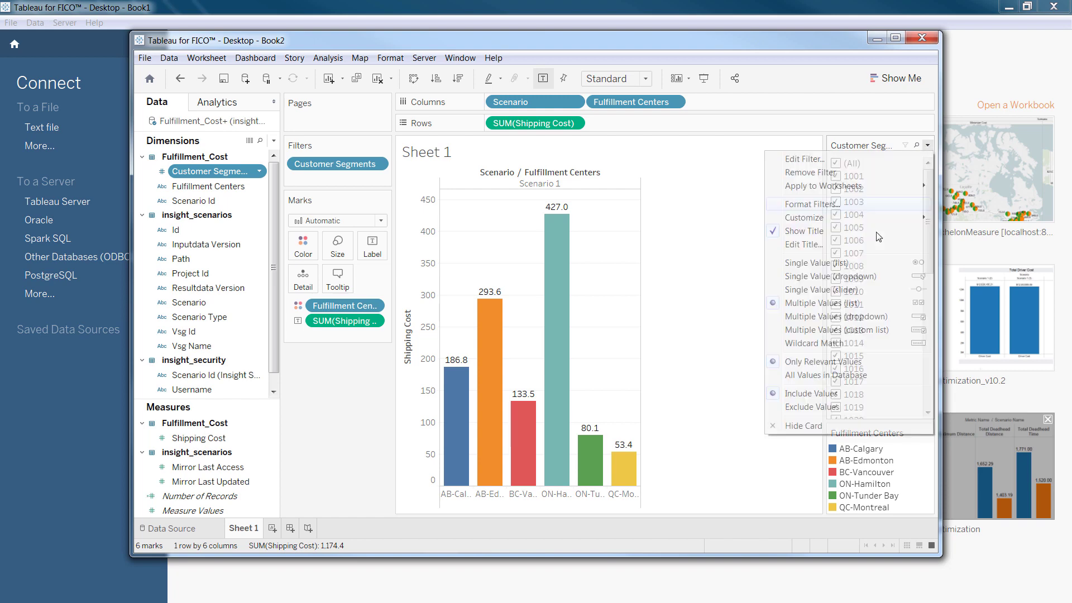
click(783, 317)
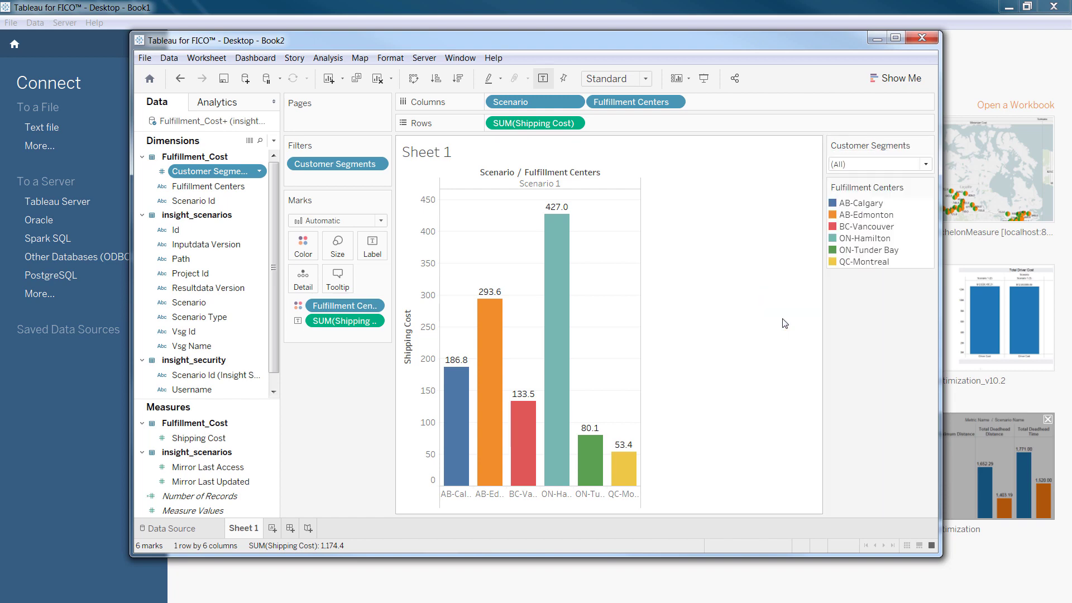
Step: Add Scenario and Fulfillment Centers dropdown filters, moving the Scenario filter to the top
right_click(198, 303)
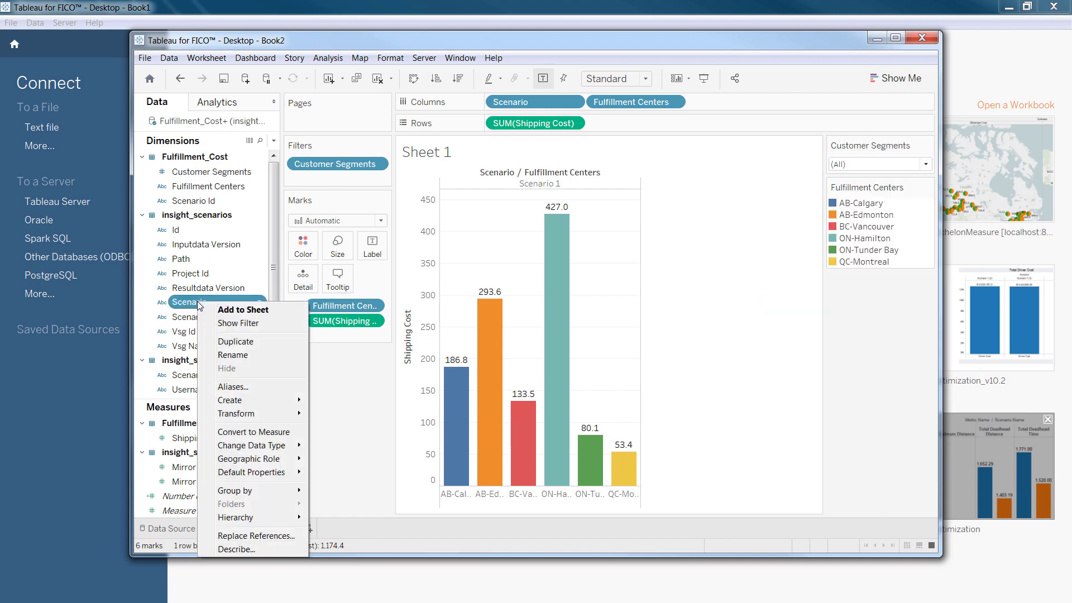
click(238, 323)
click(928, 146)
click(783, 317)
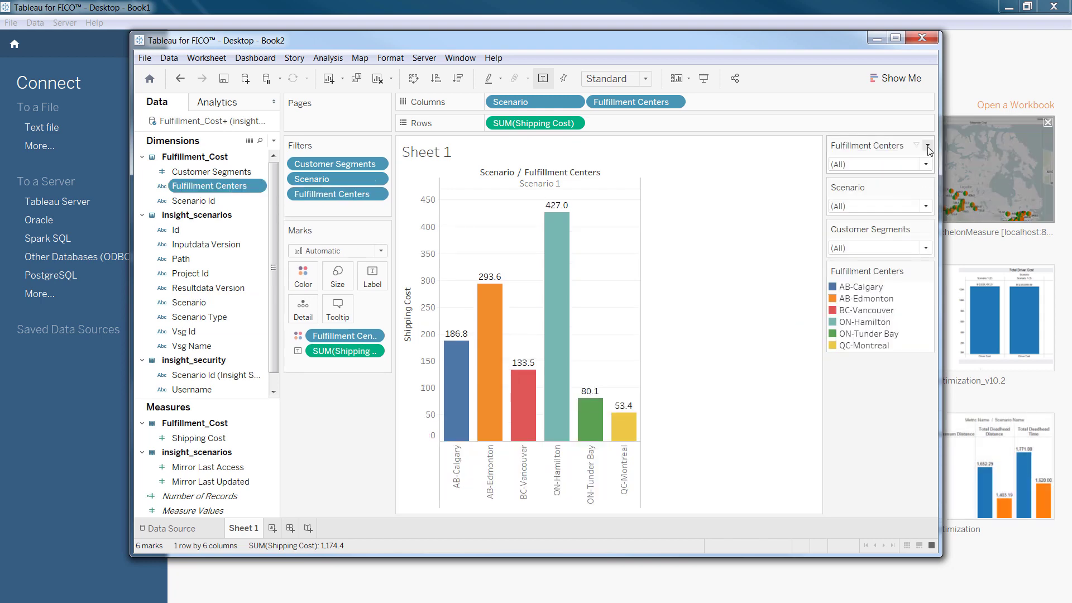
click(927, 147)
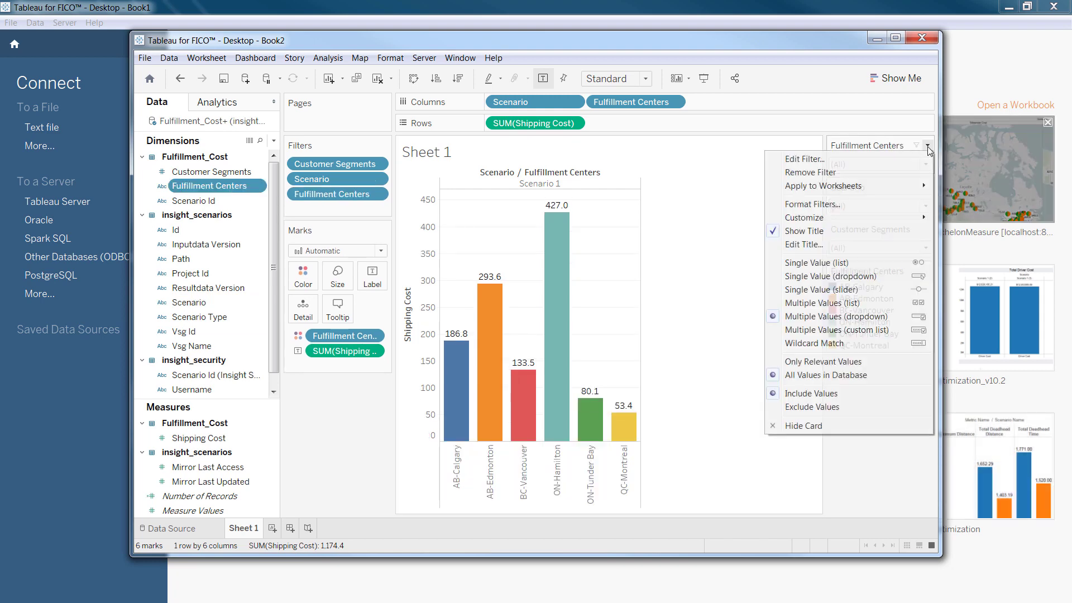
click(781, 361)
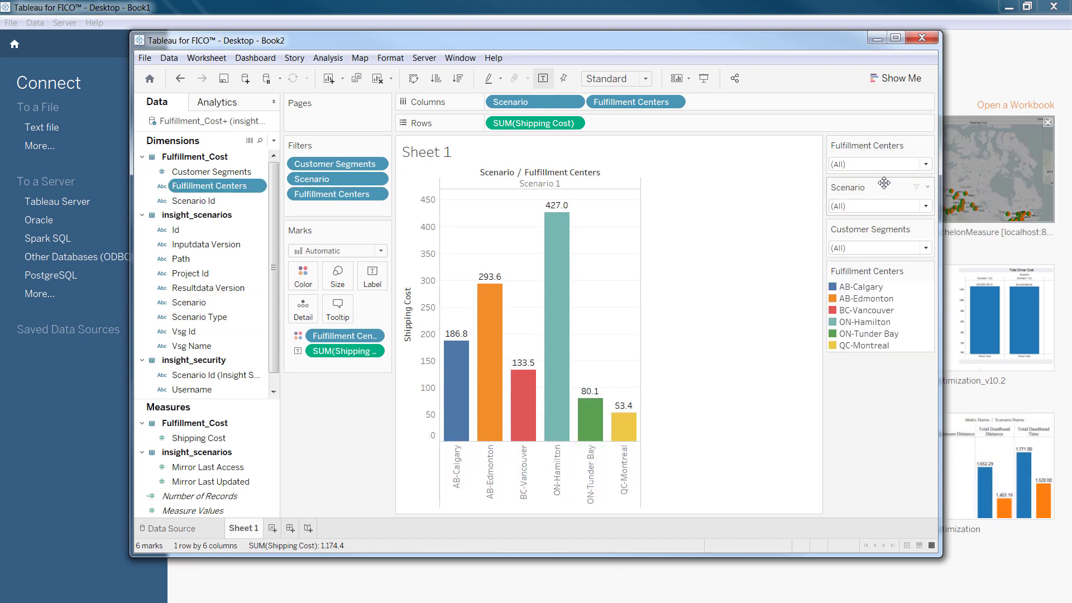
drag(881, 184, 872, 135)
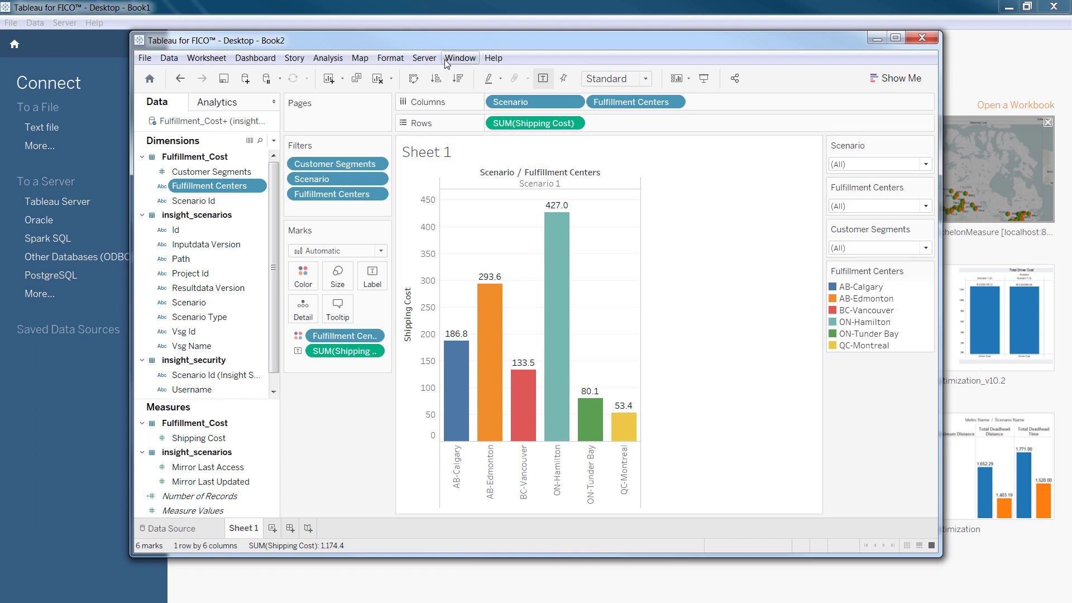
Step: Sign in to Tableau Server and publish the workbook as 'FulfillmentOptimization'
click(424, 58)
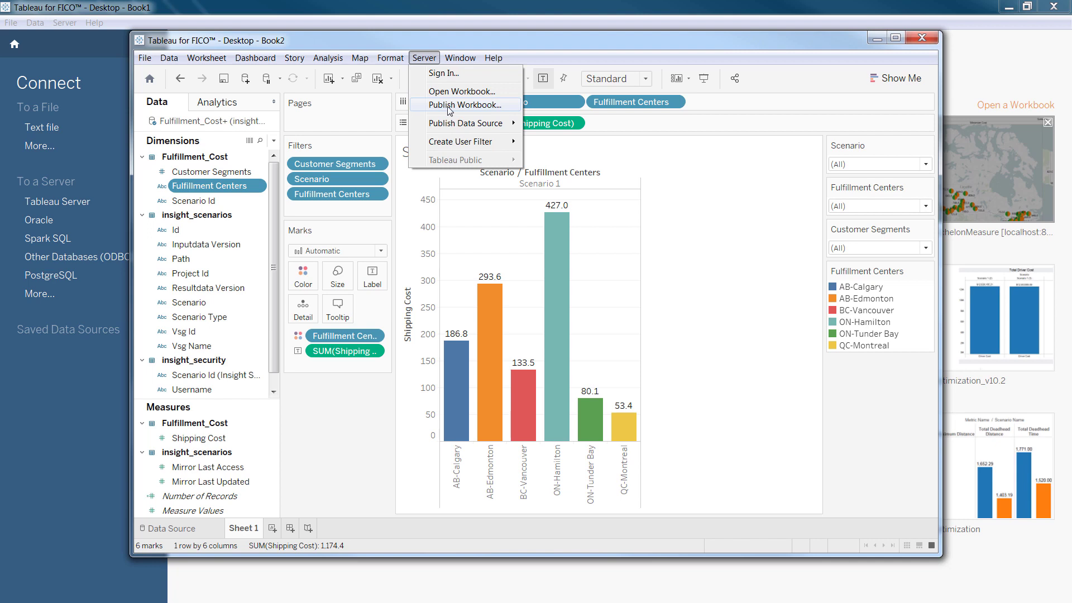
click(445, 106)
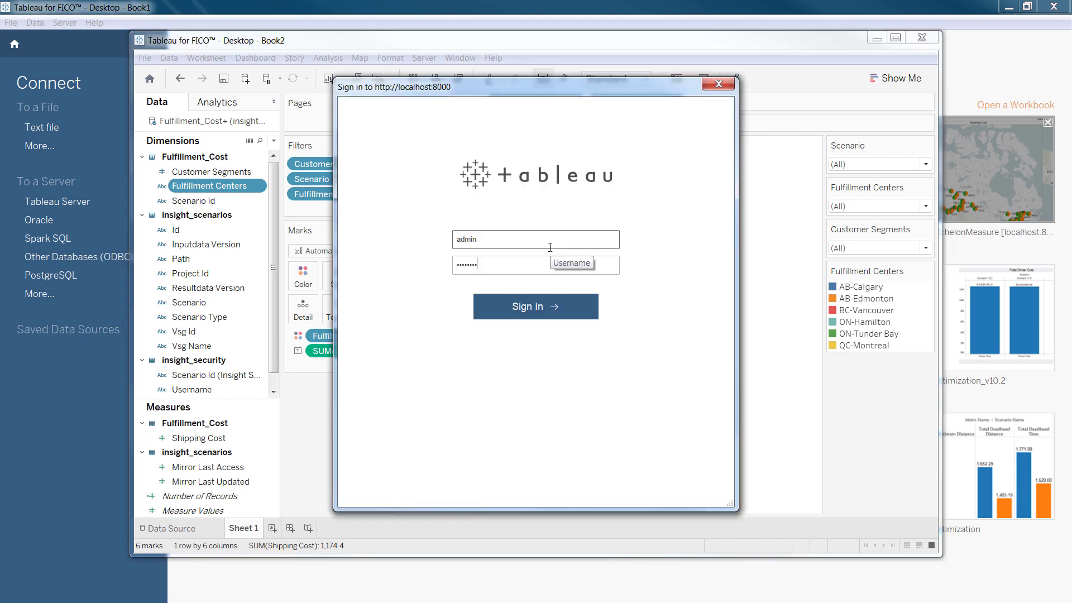
key(Return)
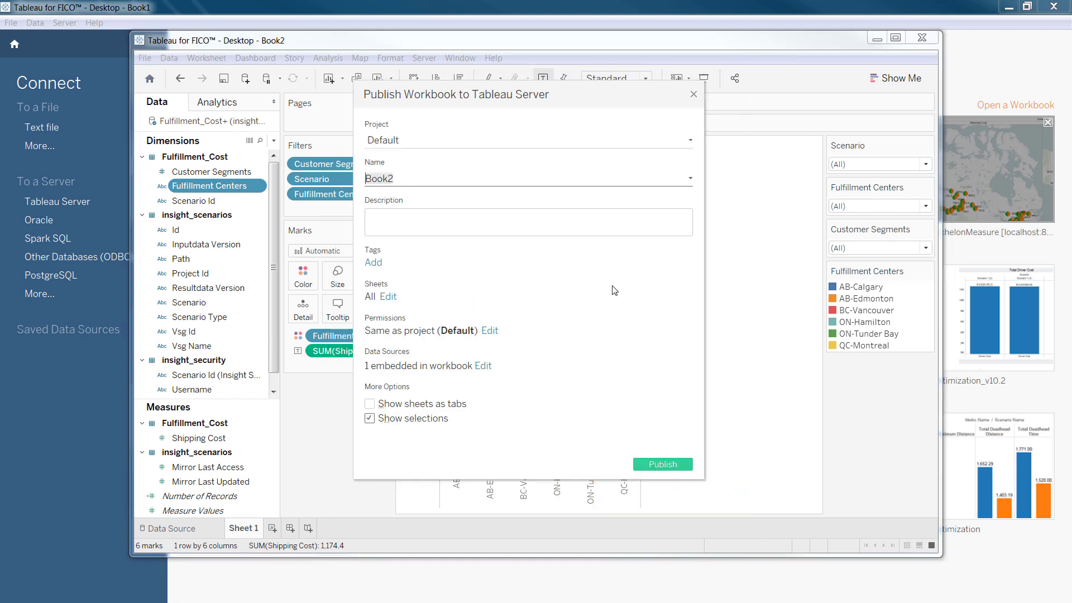
text(FulfillmentOptimization)
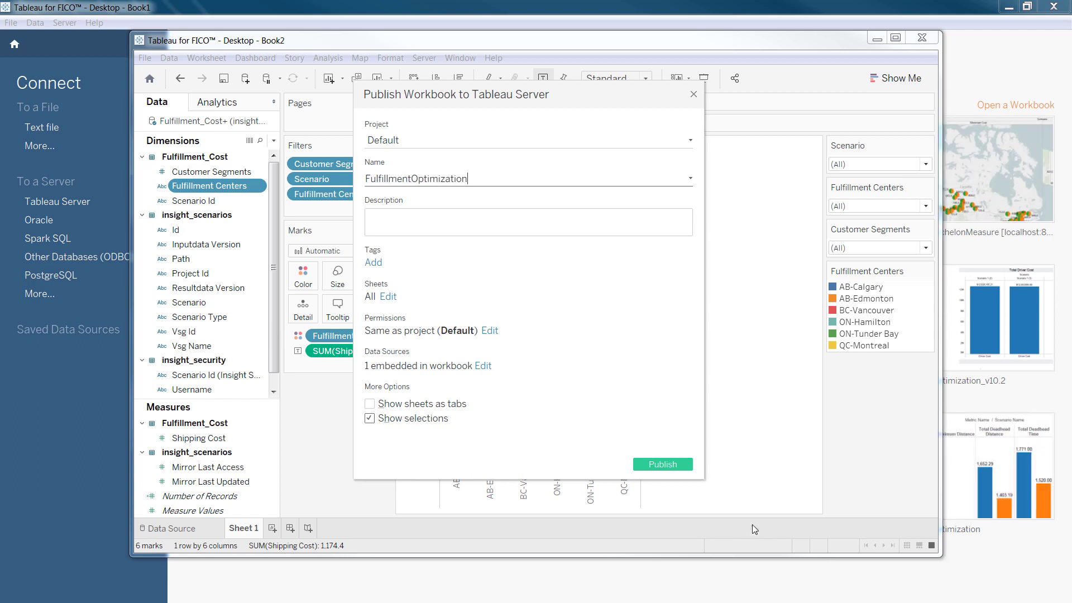
click(662, 464)
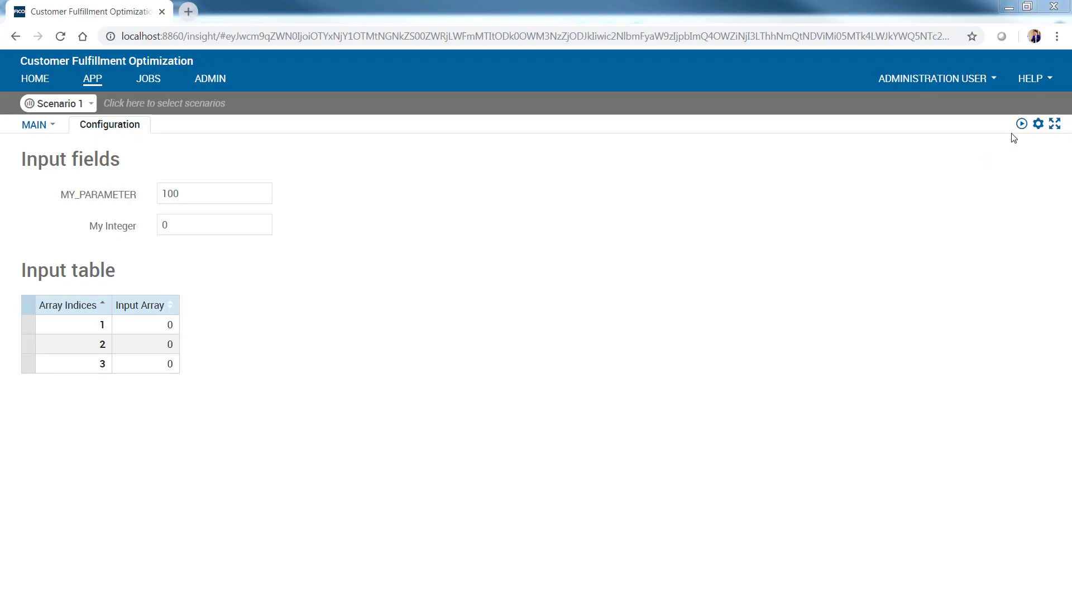
Step: Log out and back into Xpress Insight, close Scenario Explorer, and inspect the Sheet 1 Scenario filter
click(1039, 124)
click(933, 78)
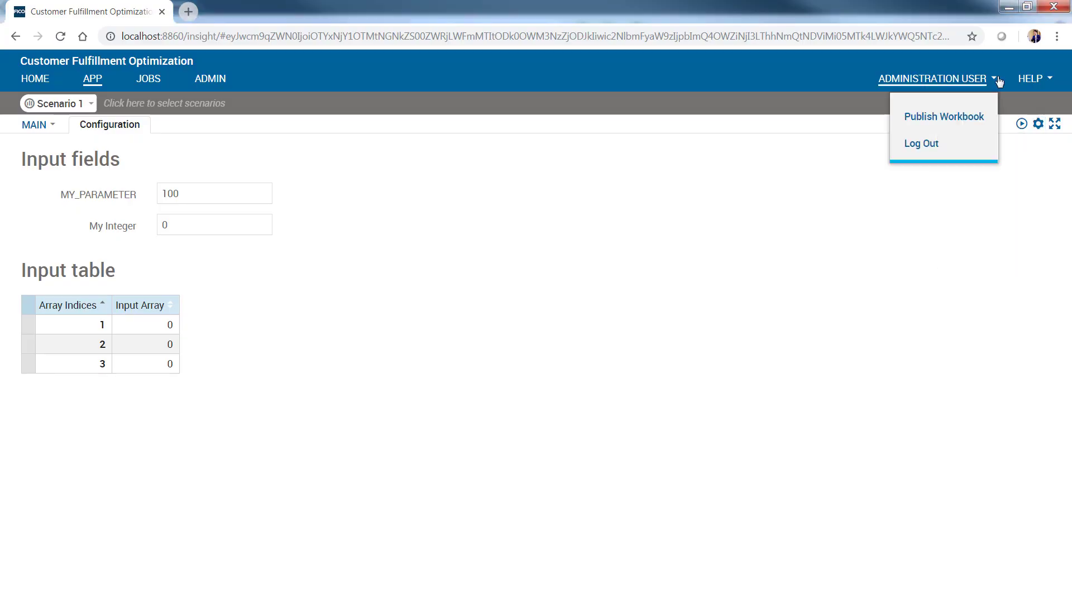
click(921, 146)
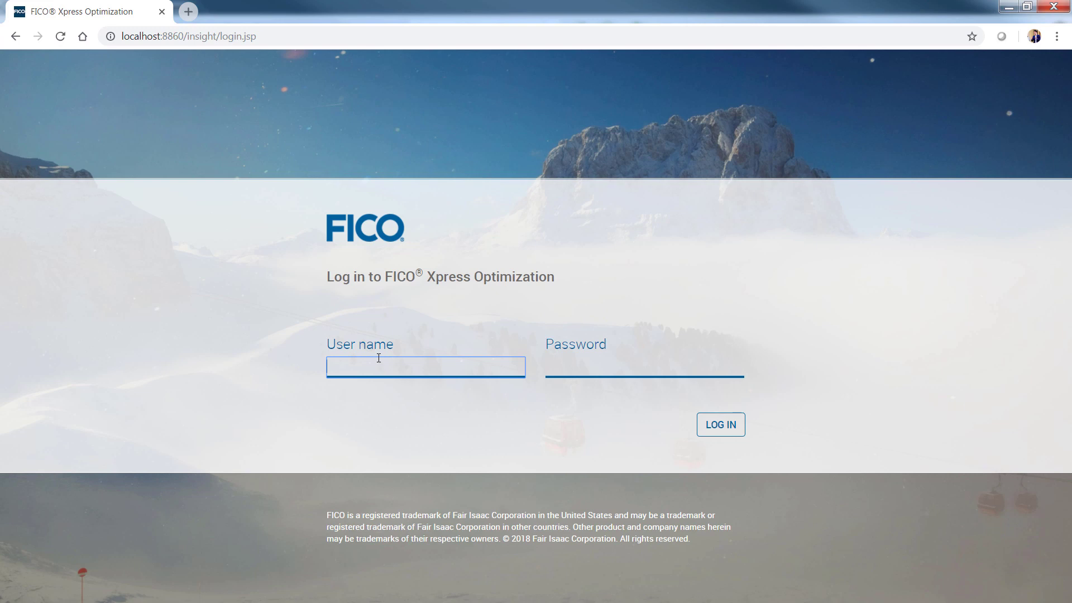
click(378, 358)
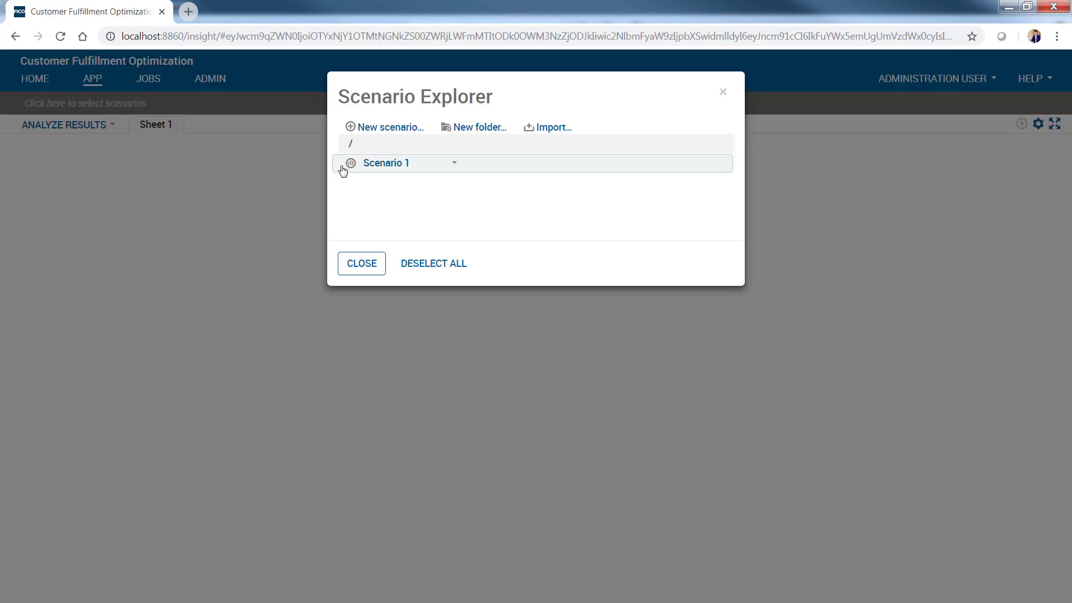
click(358, 271)
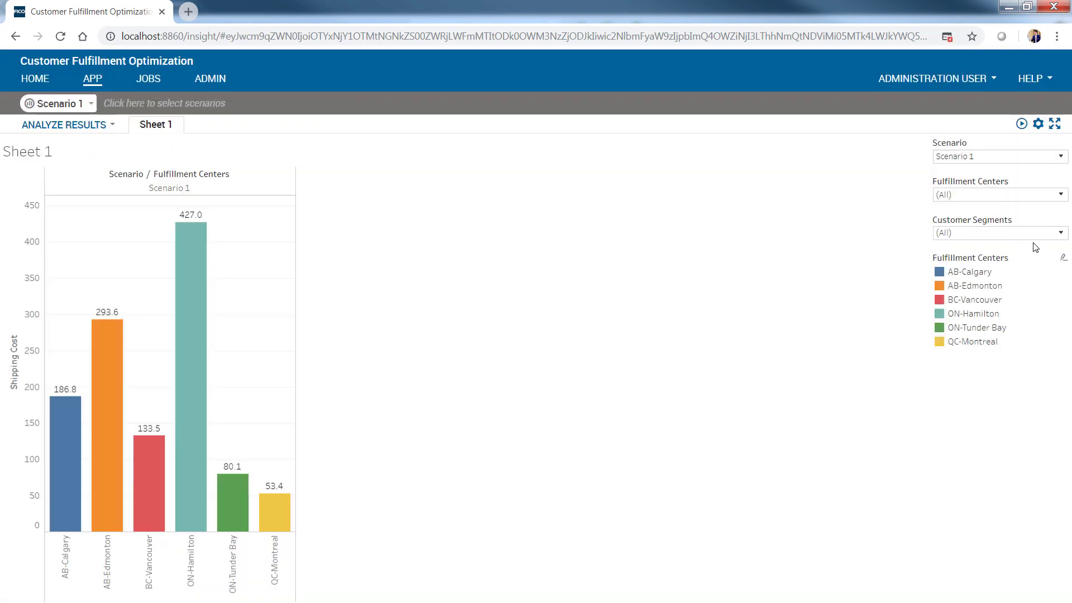
click(977, 158)
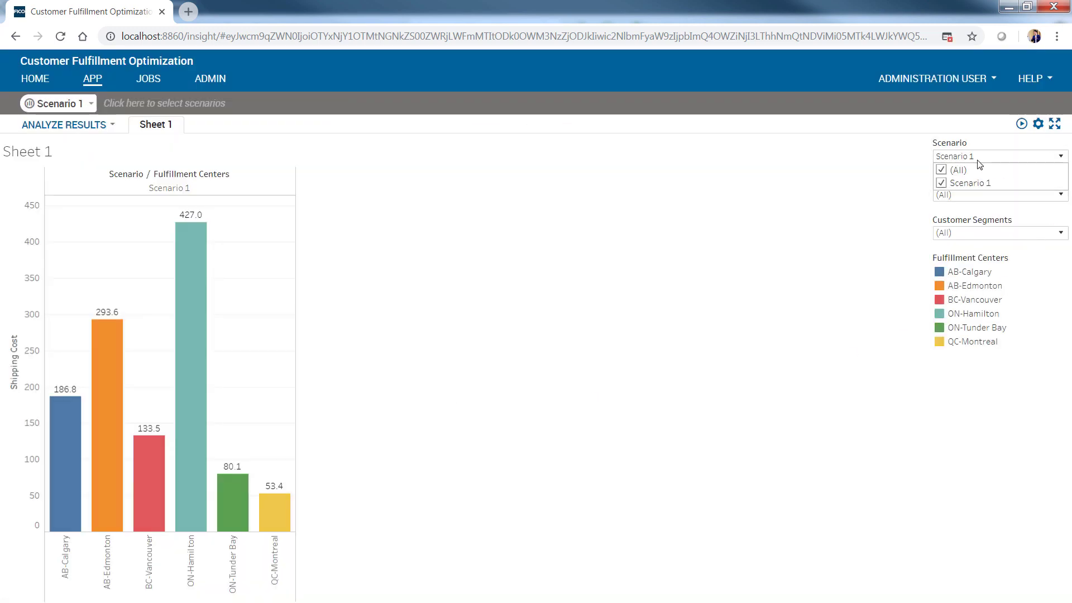